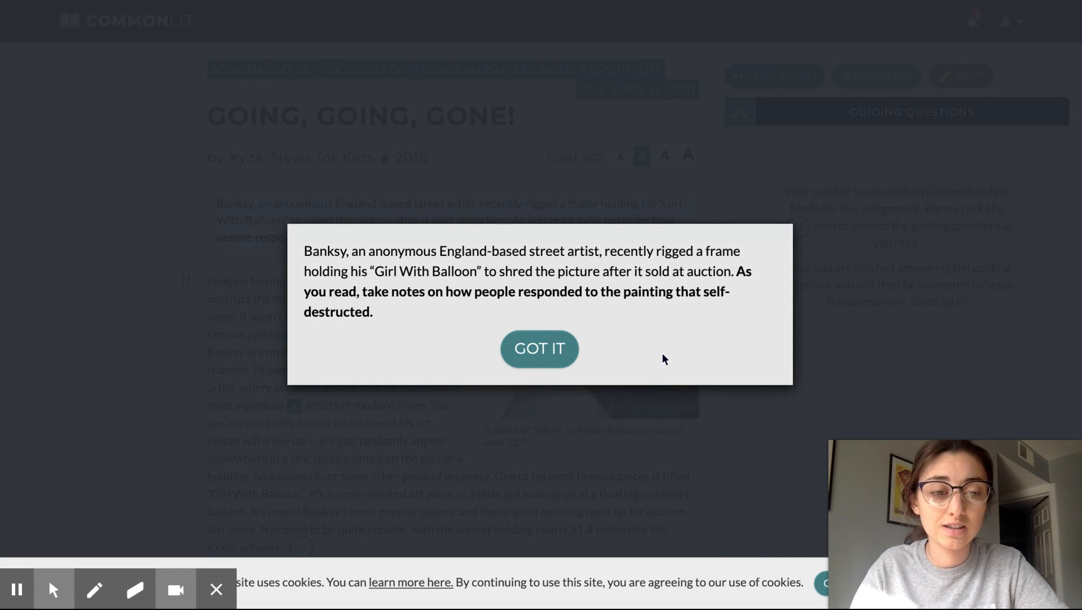
# Dismiss the reading-purpose pop-up and skim the passage's introduction and first paragraph.
pyautogui.click(558, 354)
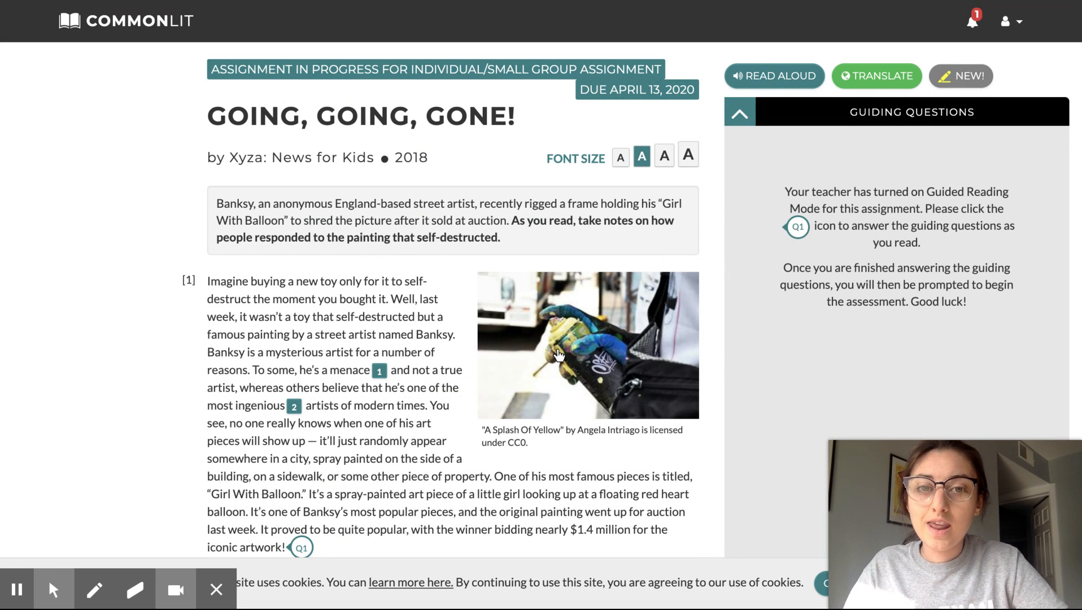
pyautogui.scroll(-4, 433, 371)
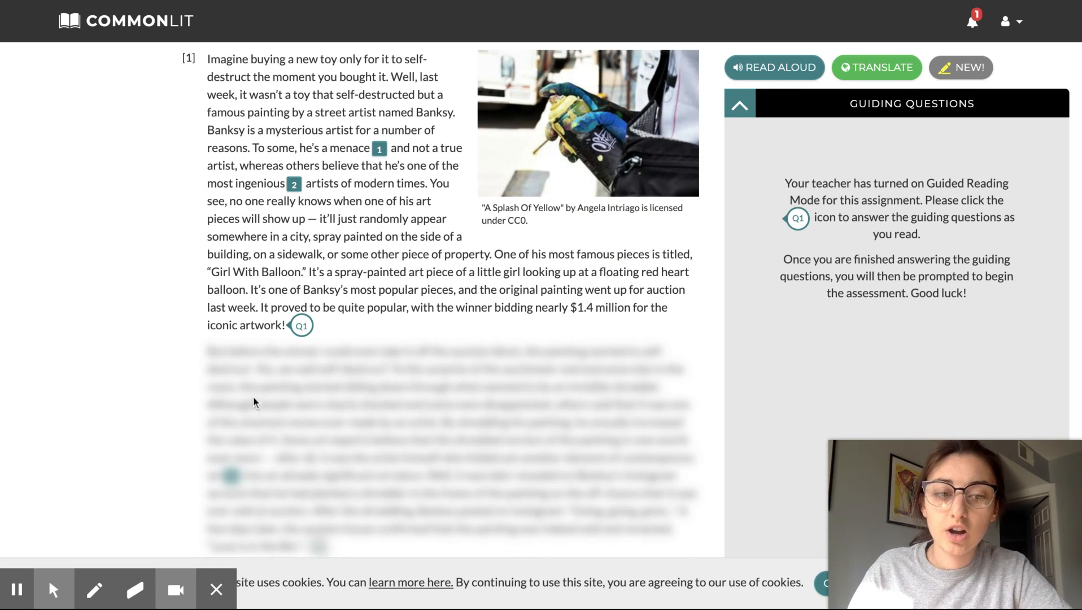
pyautogui.scroll(-1, 252, 396)
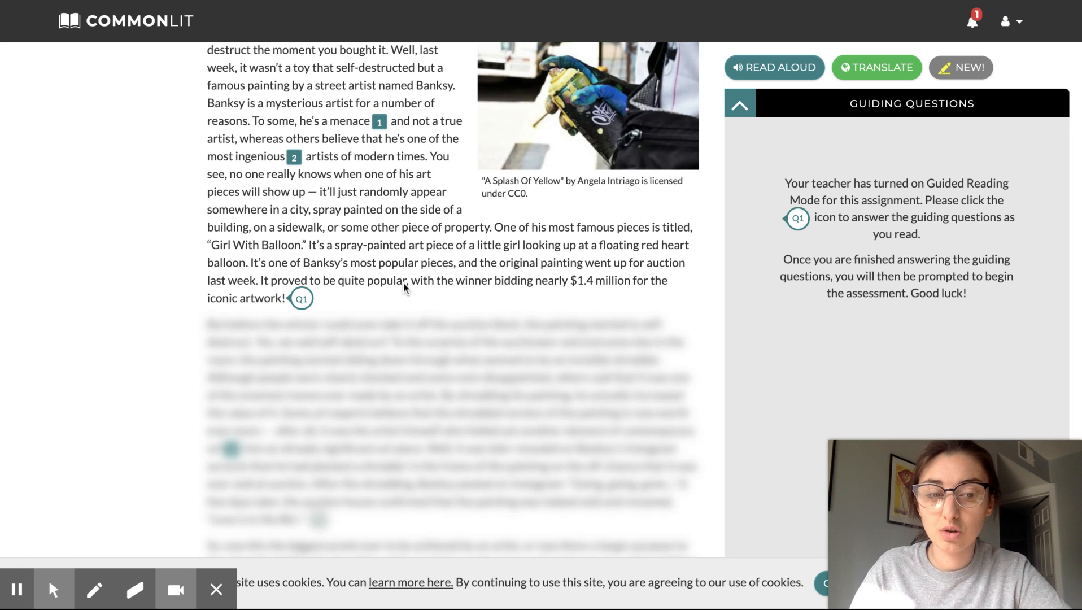
pyautogui.scroll(5, 403, 282)
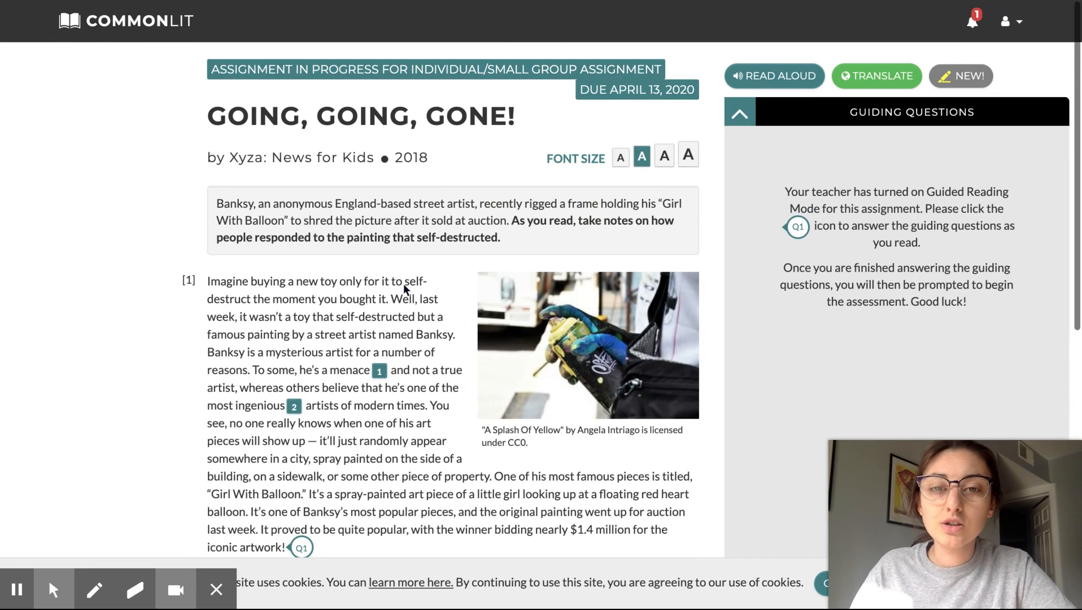
# Turn on Read Aloud and play the narration from the title into paragraph 1, following along in the text.
pyautogui.click(762, 80)
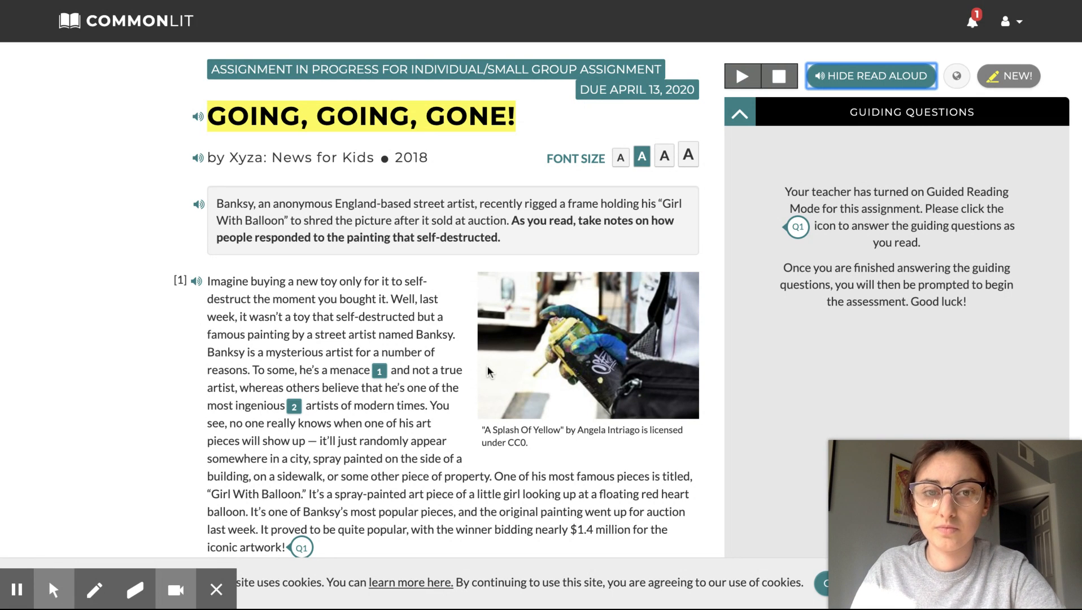
pyautogui.click(741, 80)
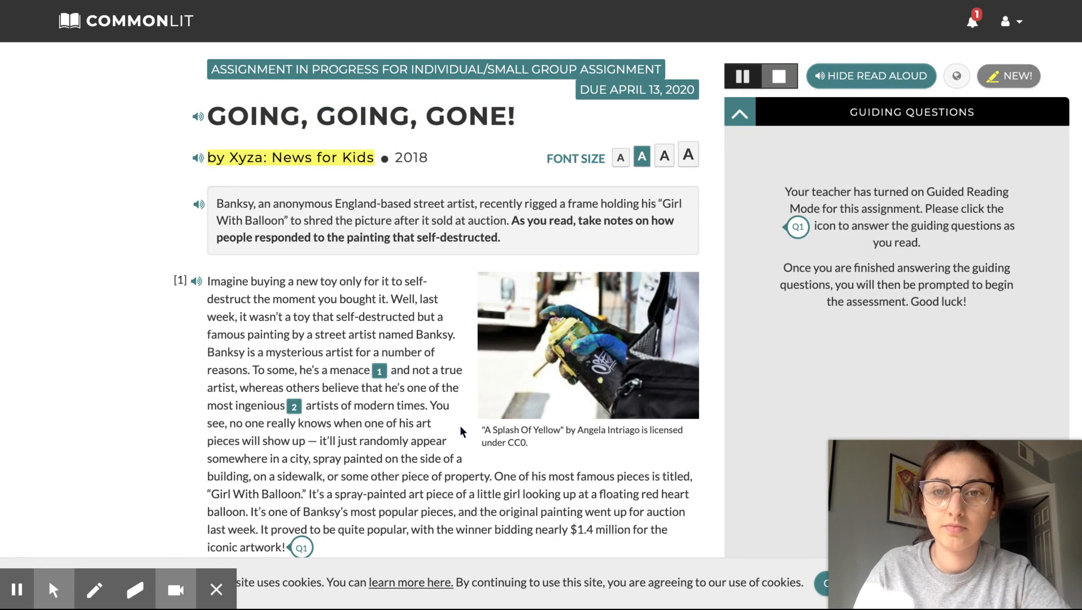
pyautogui.scroll(-1, 463, 432)
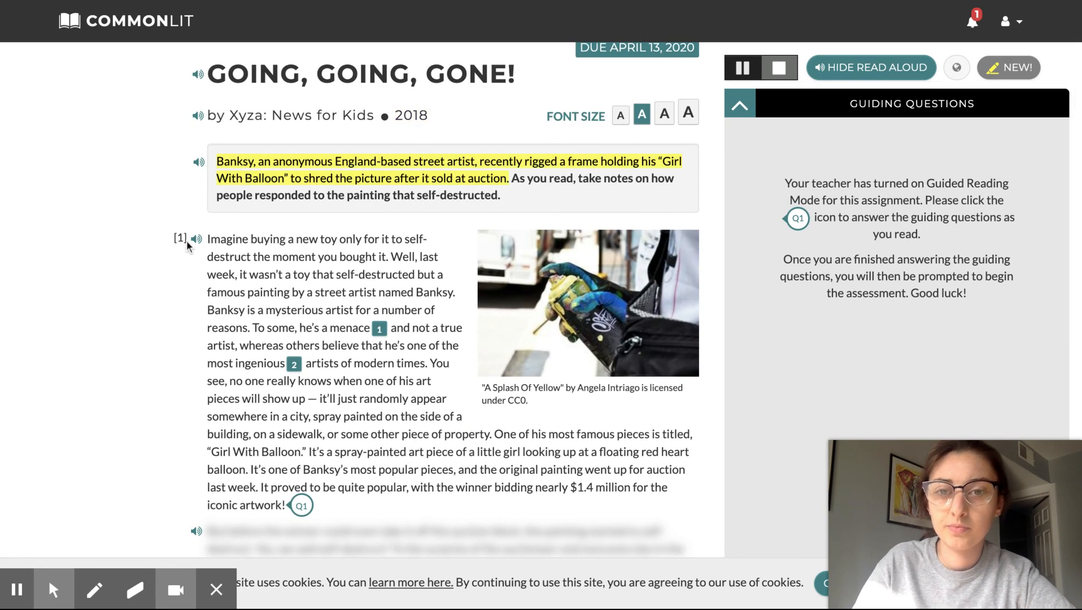
pyautogui.scroll(-1, 185, 240)
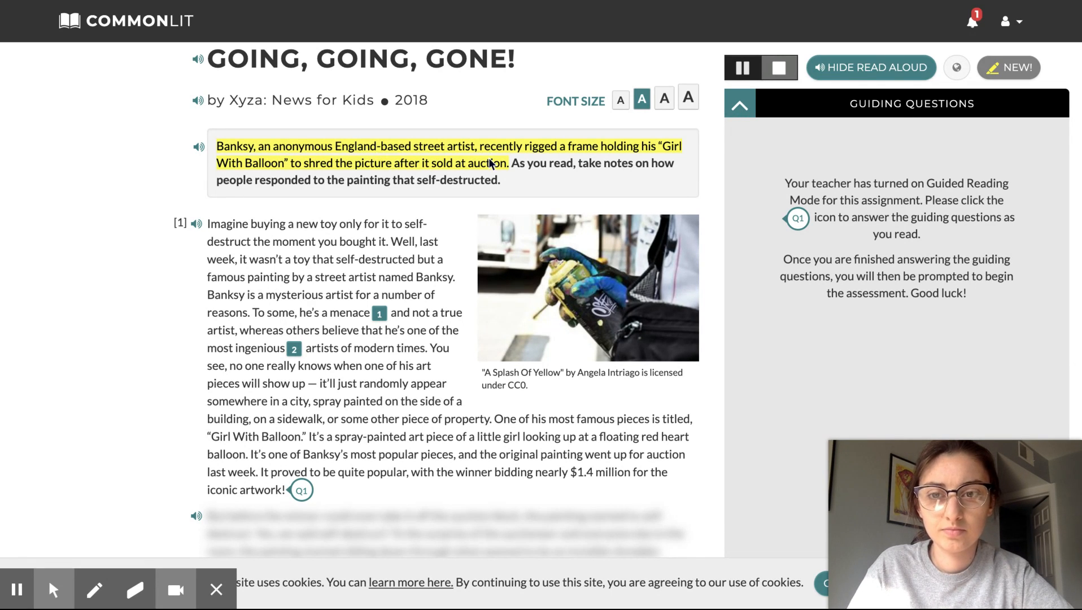
pyautogui.scroll(-3, 396, 237)
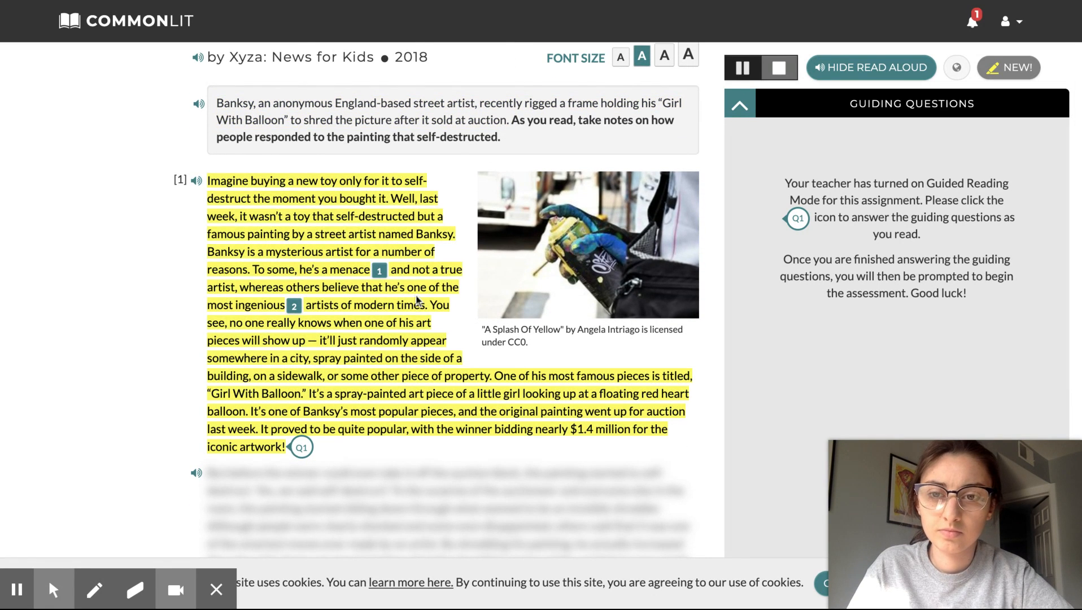
pyautogui.scroll(-2, 416, 299)
pyautogui.scroll(-3, 417, 299)
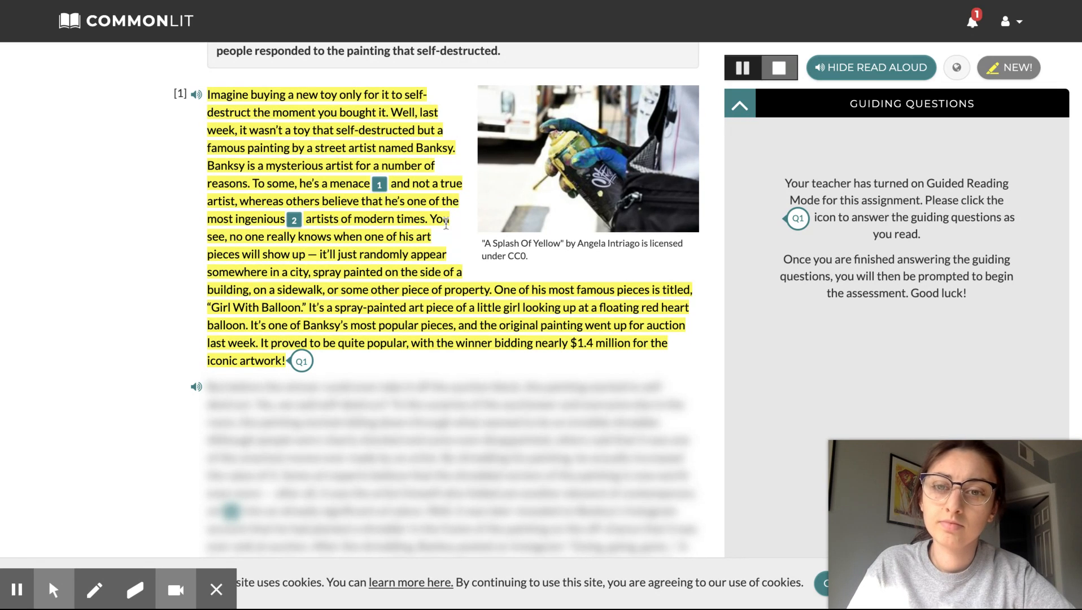
pyautogui.scroll(-1, 444, 223)
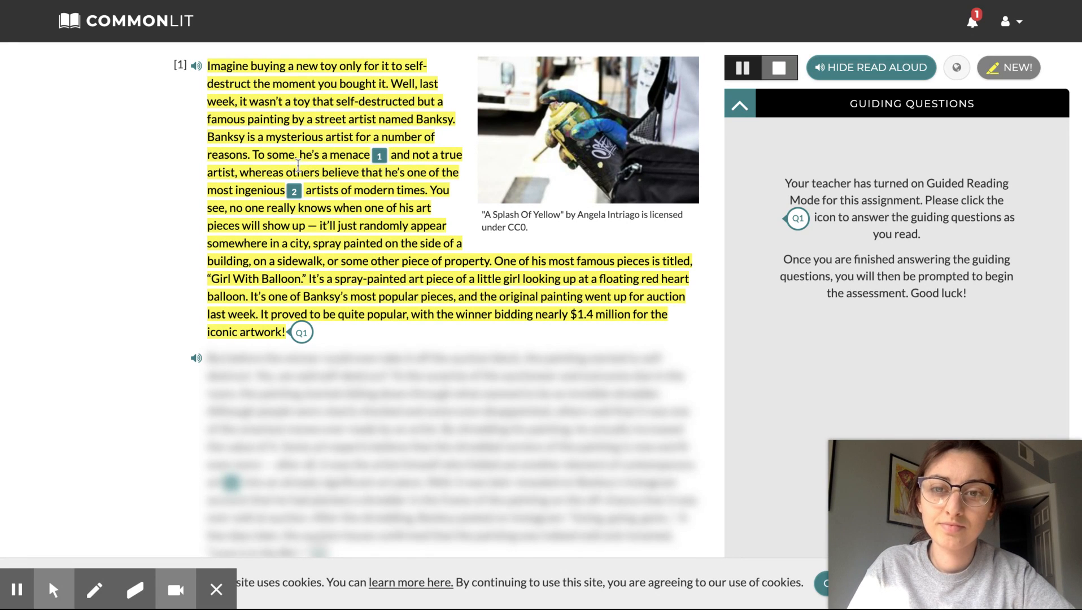
# Pause the narration and check the footnote definition of "menace" in paragraph 1.
pyautogui.click(738, 76)
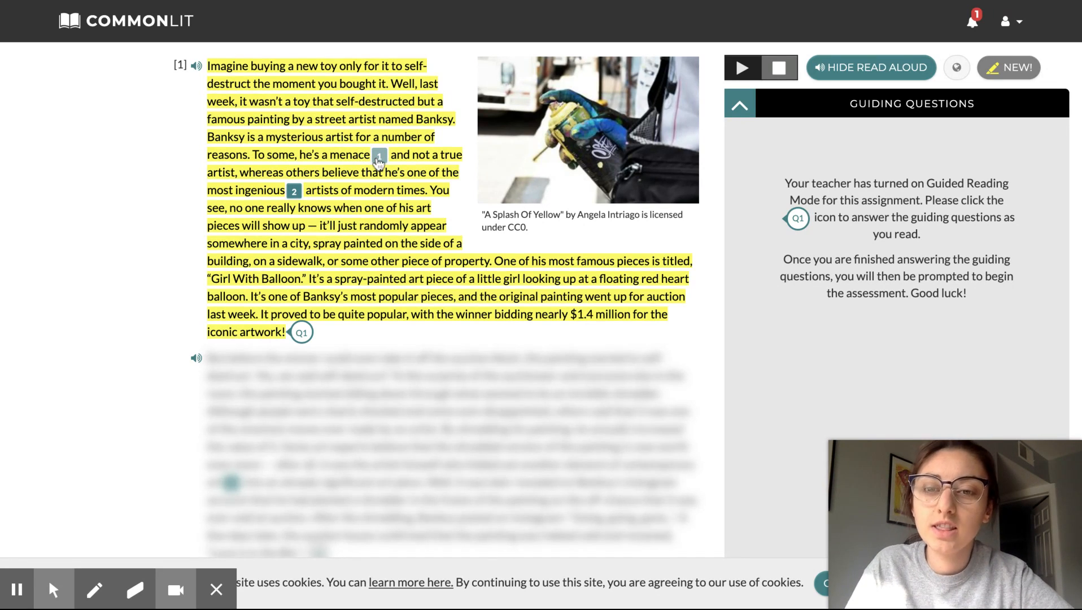
pyautogui.click(378, 159)
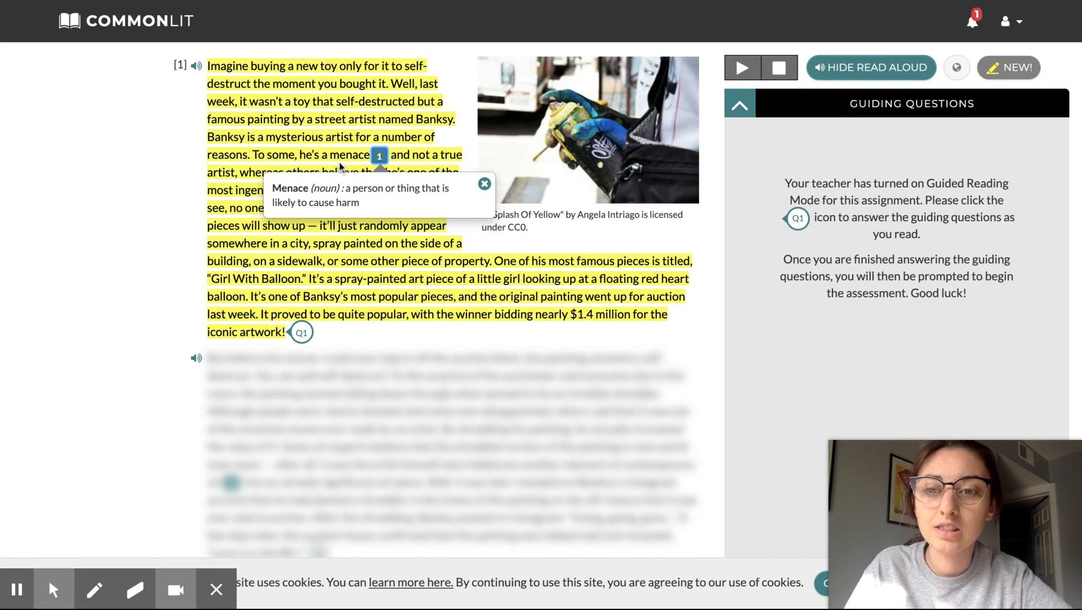
pyautogui.click(474, 159)
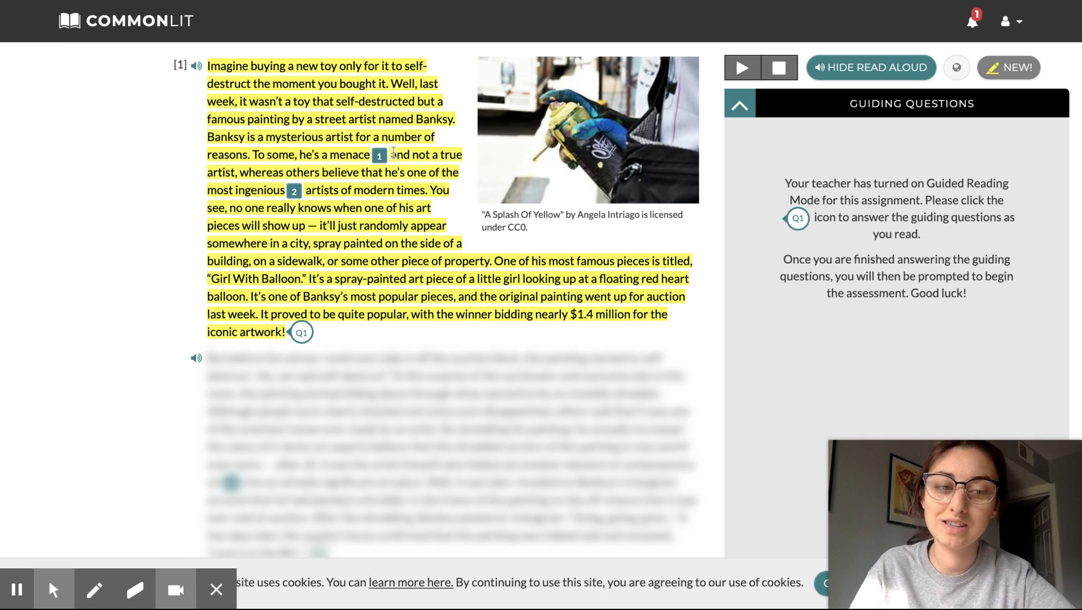
# Play a little more of paragraph 1's narration, pause it, and revisit the reading-purpose note above the passage.
pyautogui.click(743, 71)
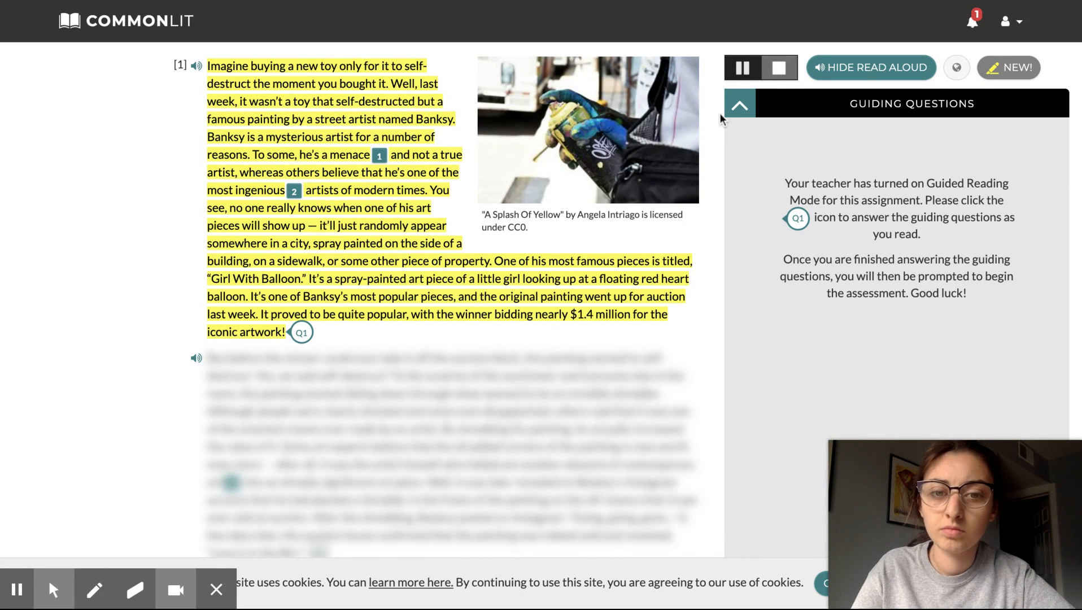
pyautogui.click(743, 68)
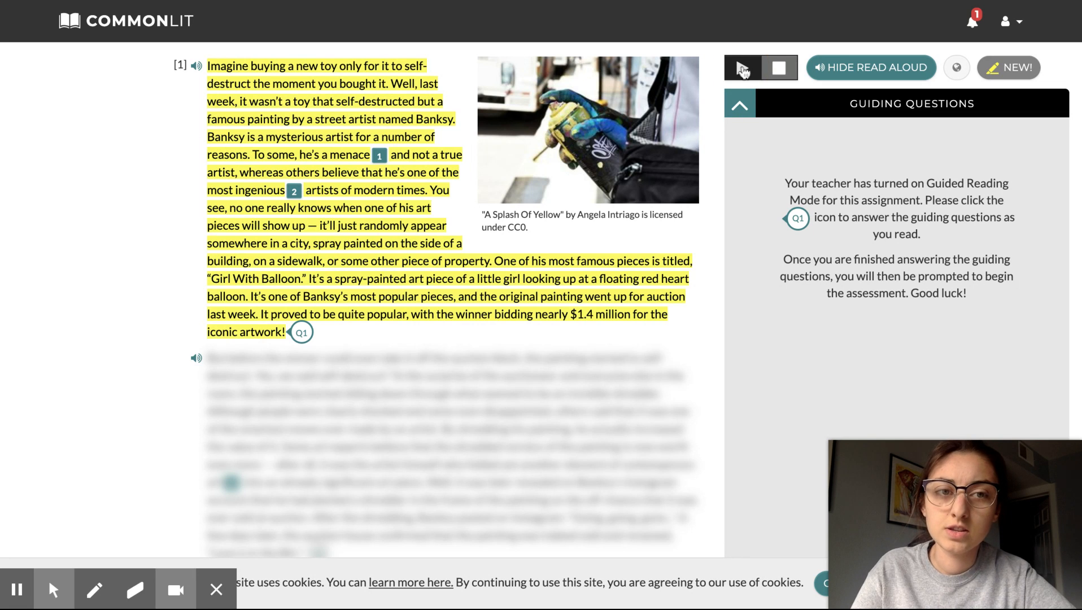
pyautogui.scroll(1, 506, 196)
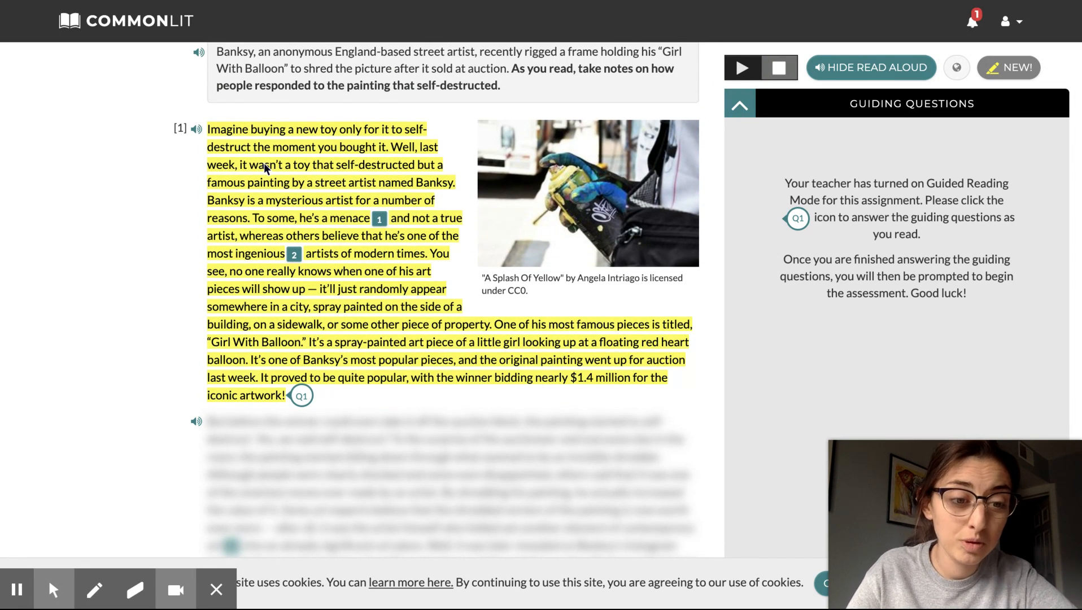
pyautogui.scroll(1, 264, 162)
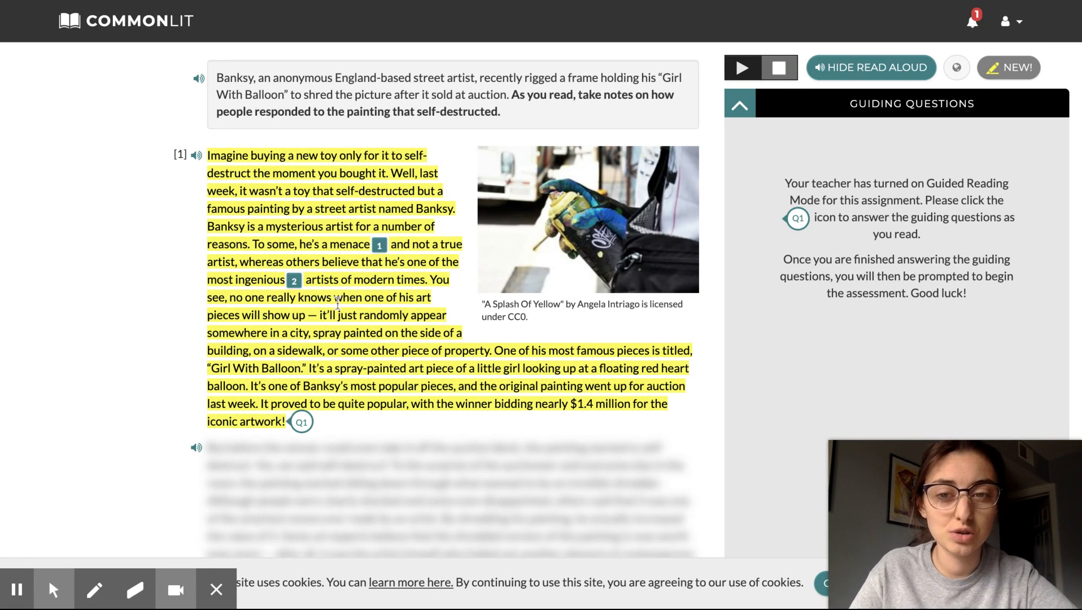
pyautogui.click(256, 244)
pyautogui.moveTo(257, 243); pyautogui.dragTo(294, 248)
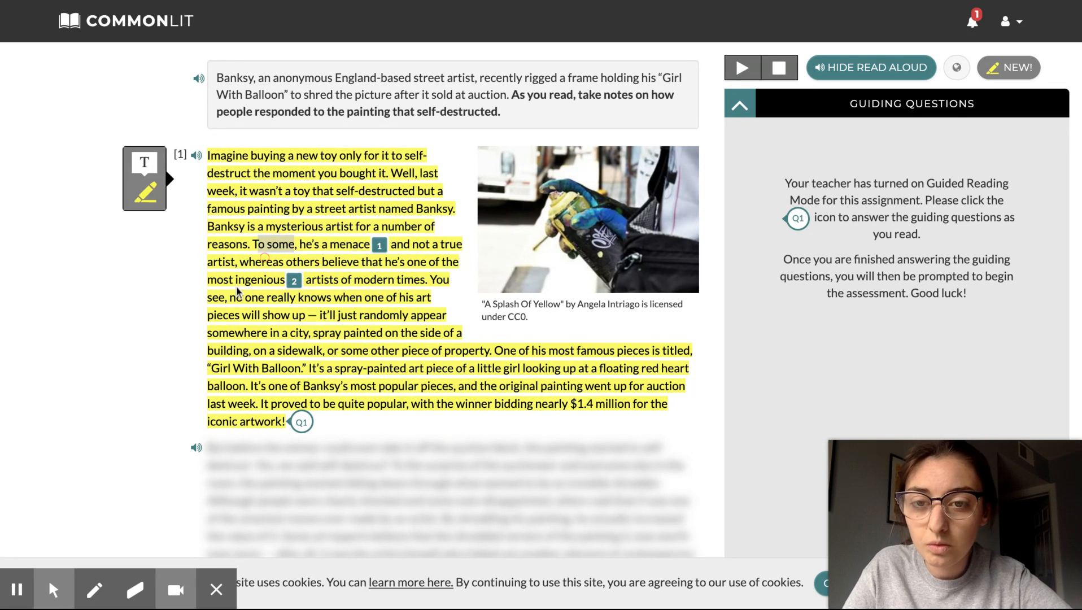
pyautogui.click(237, 290)
pyautogui.click(1010, 69)
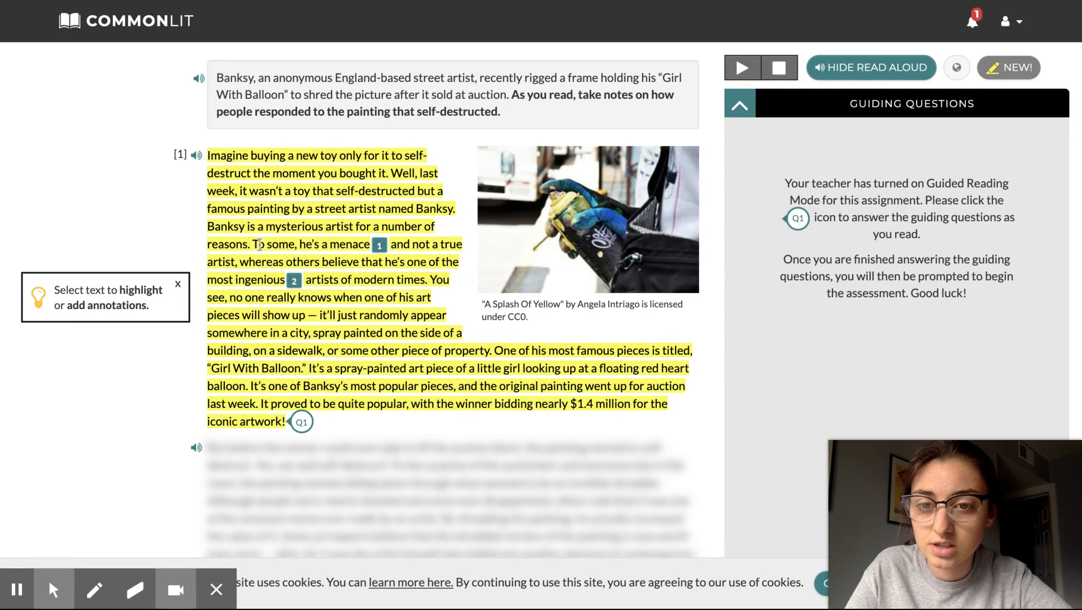
pyautogui.moveTo(252, 244); pyautogui.dragTo(268, 248)
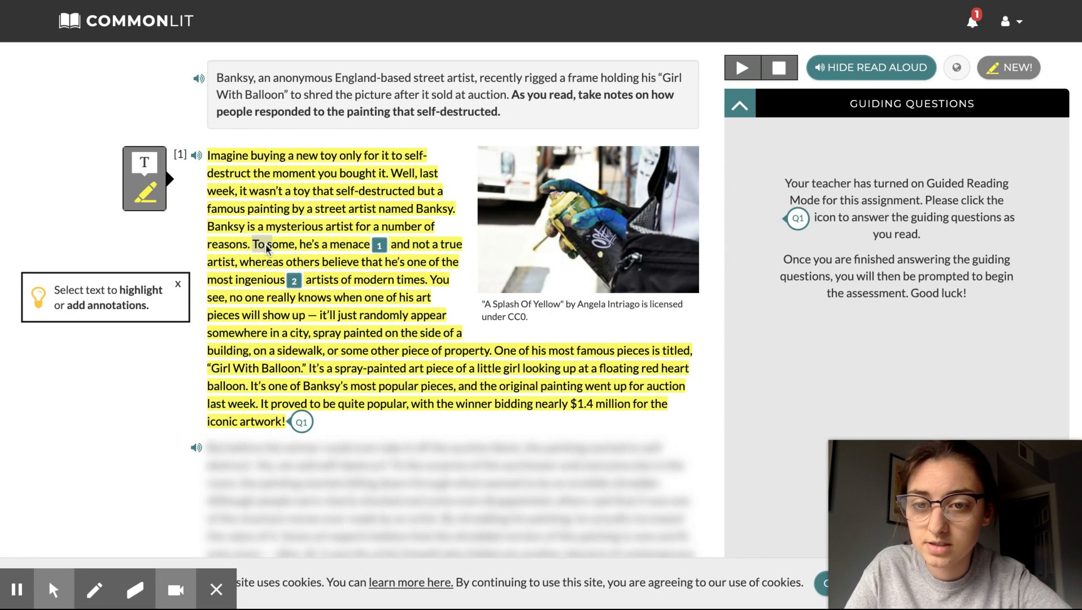
pyautogui.click(242, 263)
# Attach a blank annotation to the paragraph 1 text from "To some, he's a menace" through "whereas others believe".
pyautogui.click(256, 244)
pyautogui.moveTo(256, 244); pyautogui.dragTo(343, 264)
pyautogui.click(263, 261)
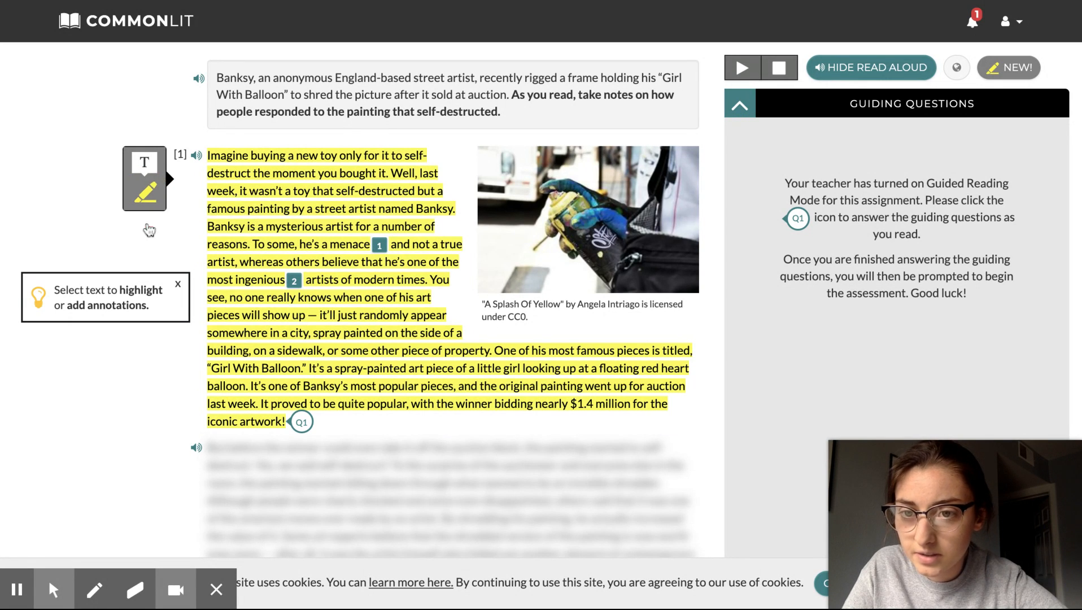
pyautogui.click(147, 170)
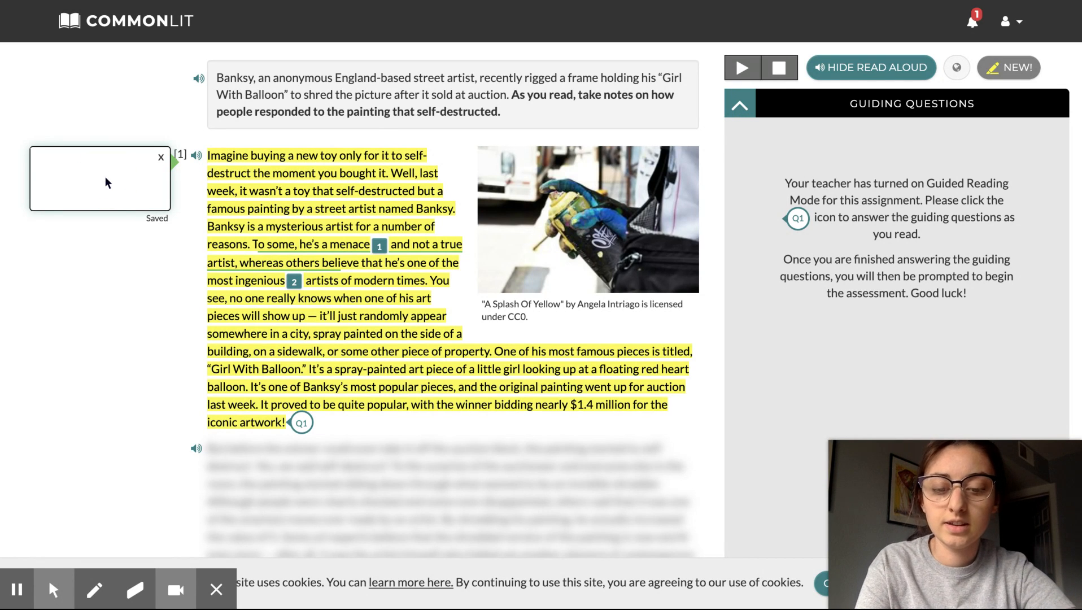
# Enter the annotation "People seem to have harsh reactions to his stuff." and finish it.
pyautogui.write('He')
pyautogui.press('BackSpace')
pyautogui.press('BackSpace')
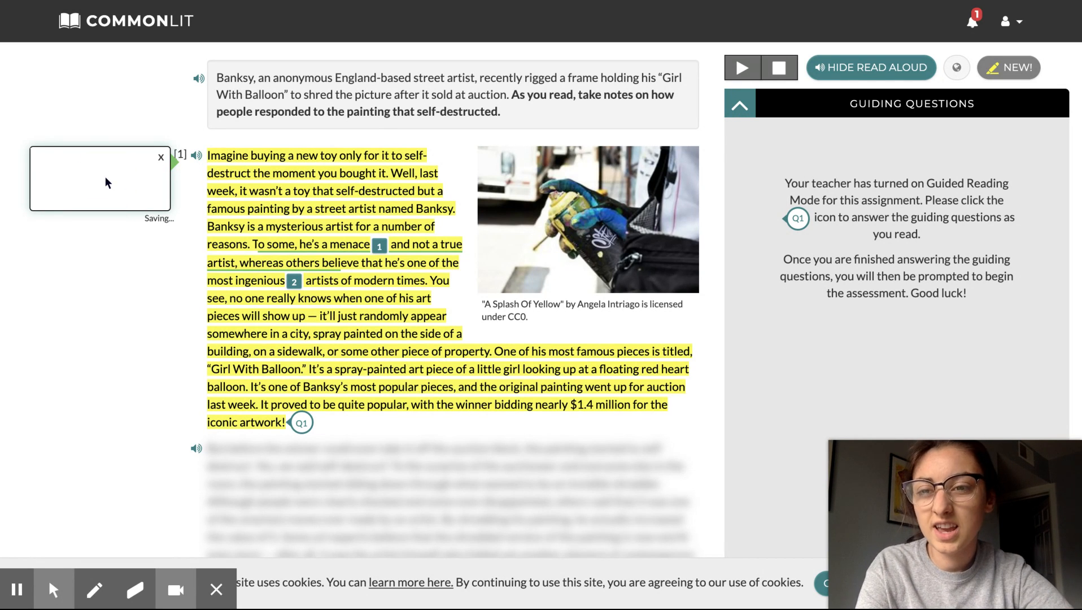
pyautogui.write('People s')
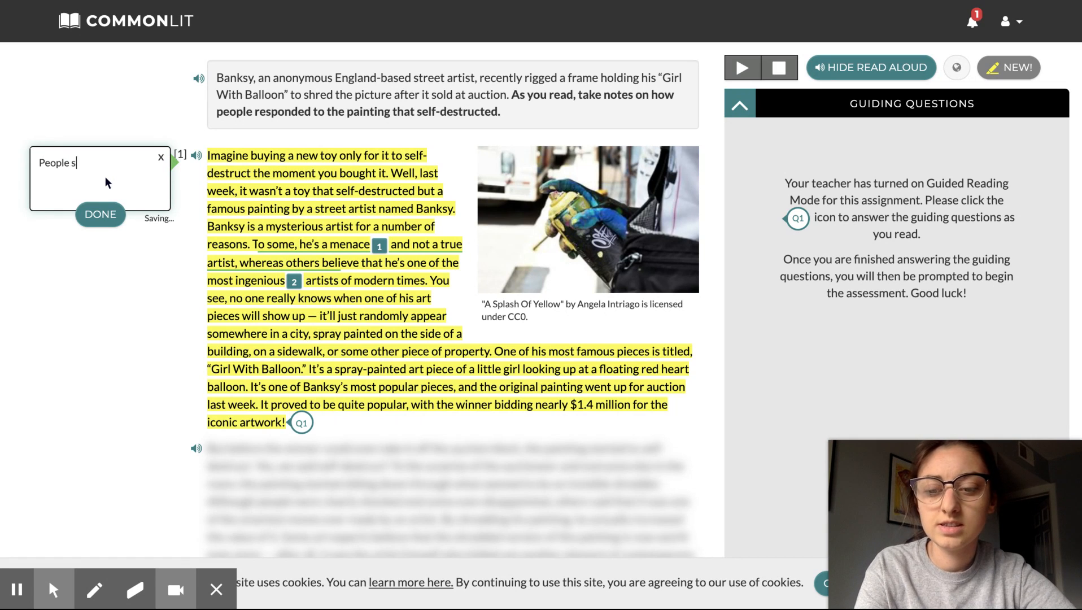
pyautogui.write('eem to have harsh r')
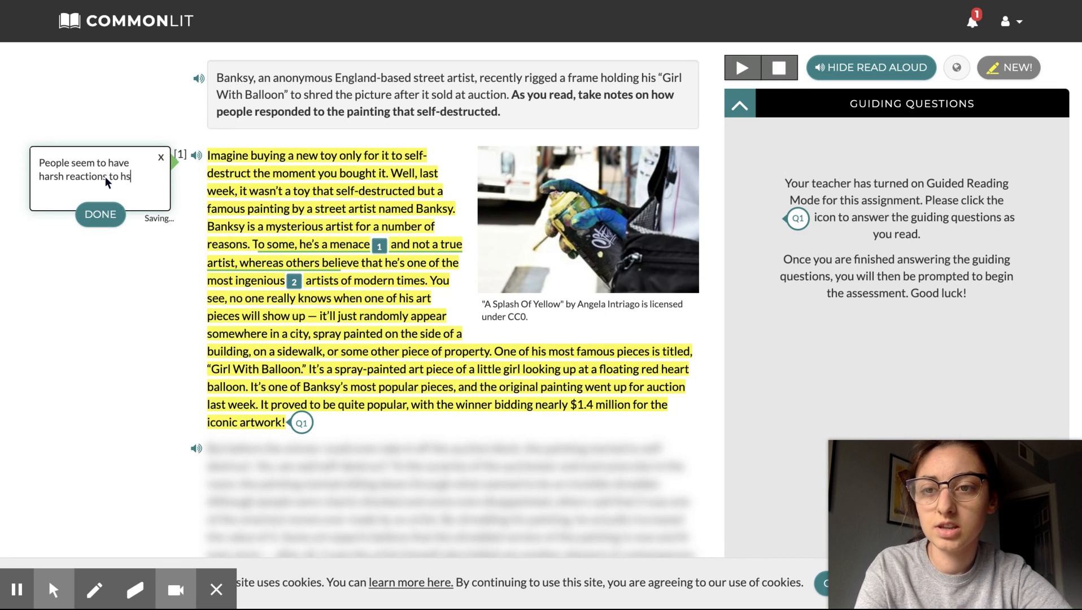
pyautogui.write('eactions to his stuff.')
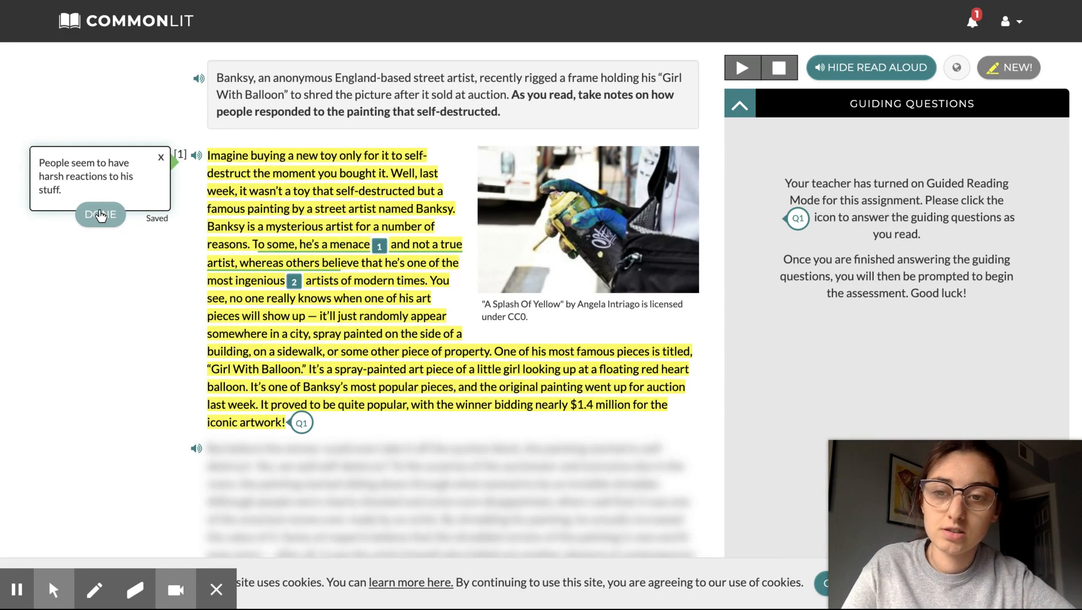
pyautogui.click(100, 215)
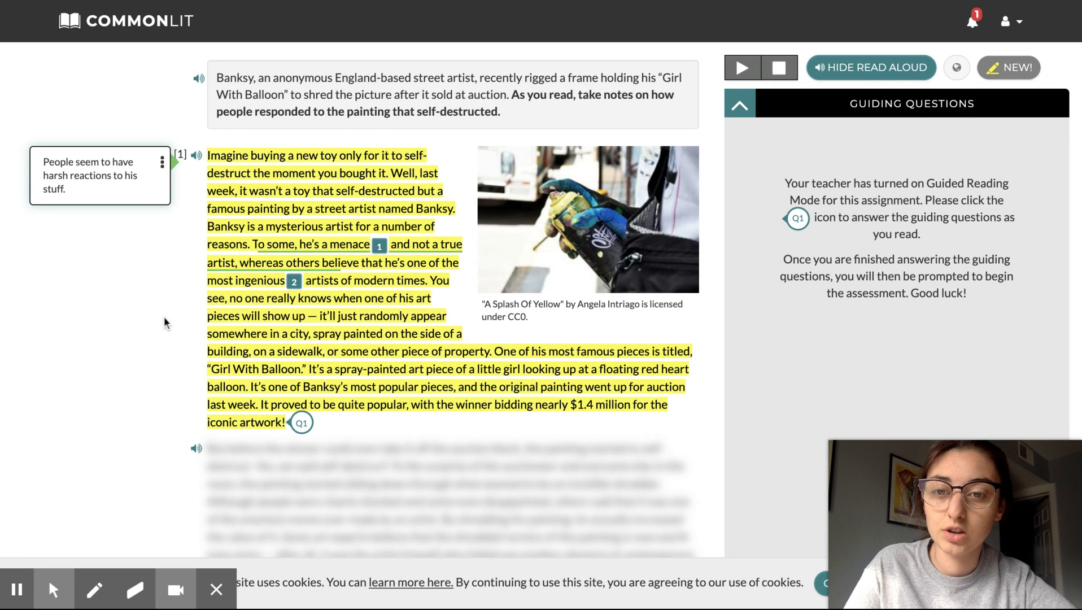
# Resume the narration of paragraph 1 and pause it before answering the first guiding question.
pyautogui.click(743, 70)
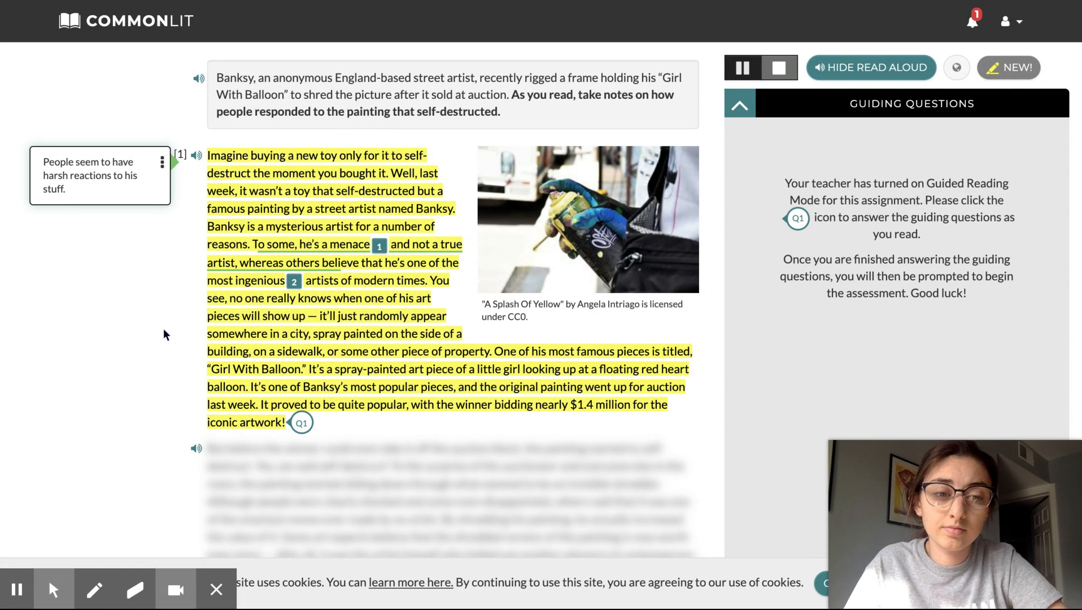
pyautogui.click(742, 68)
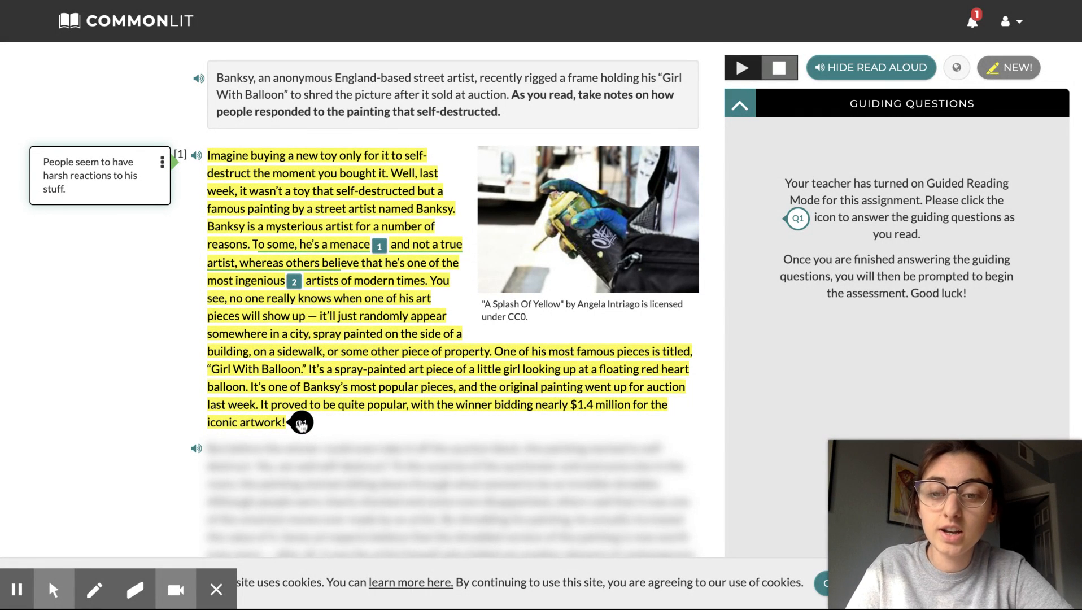
# Open guiding question 1 and review its answer choices against paragraph 1 and the locked text below.
pyautogui.click(301, 422)
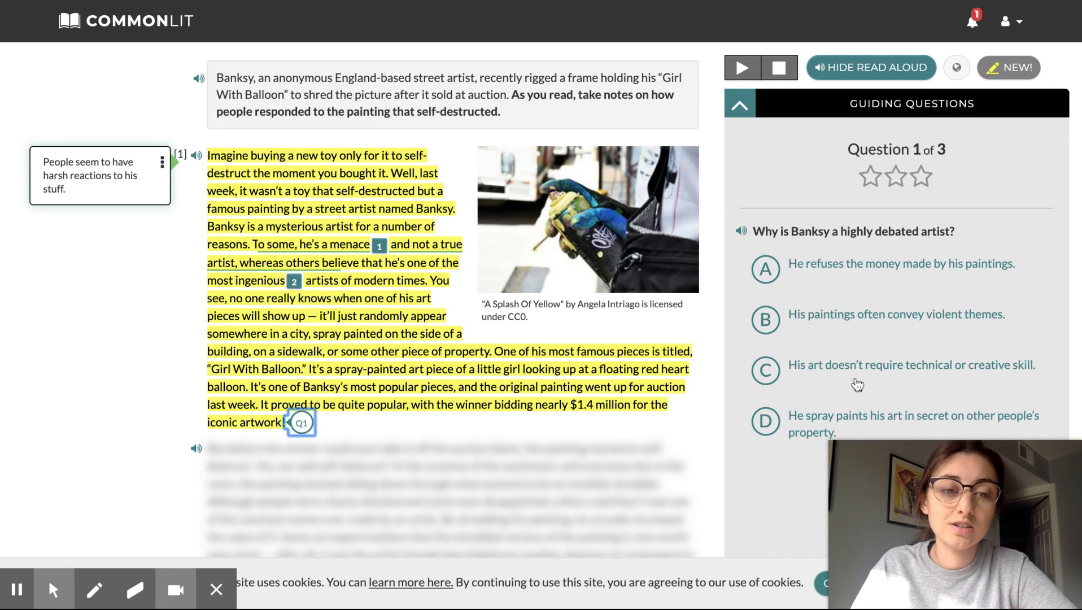
pyautogui.scroll(-1, 847, 385)
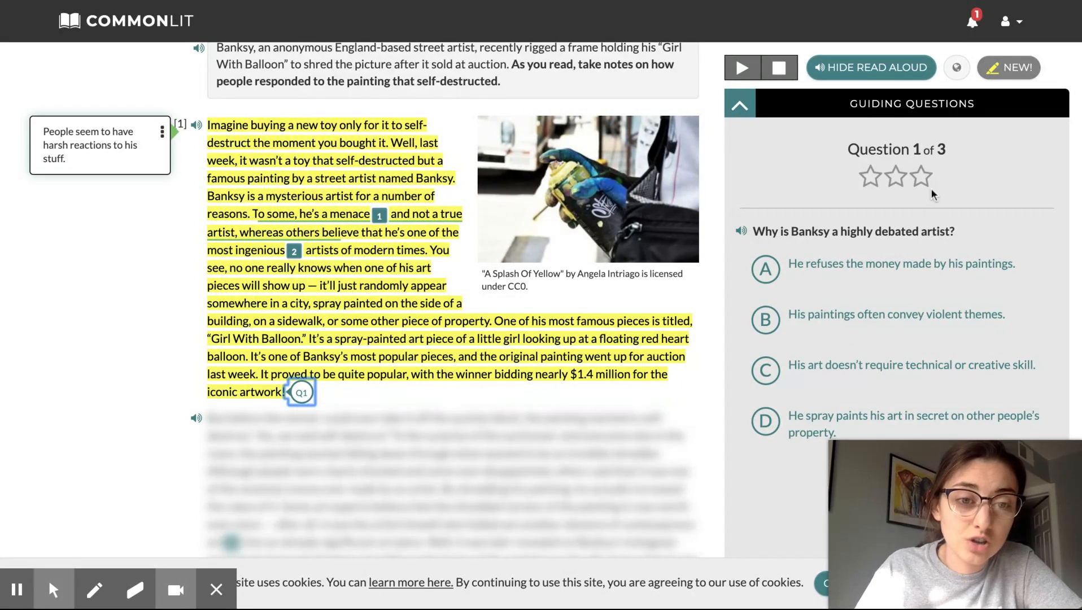
pyautogui.scroll(-1, 409, 502)
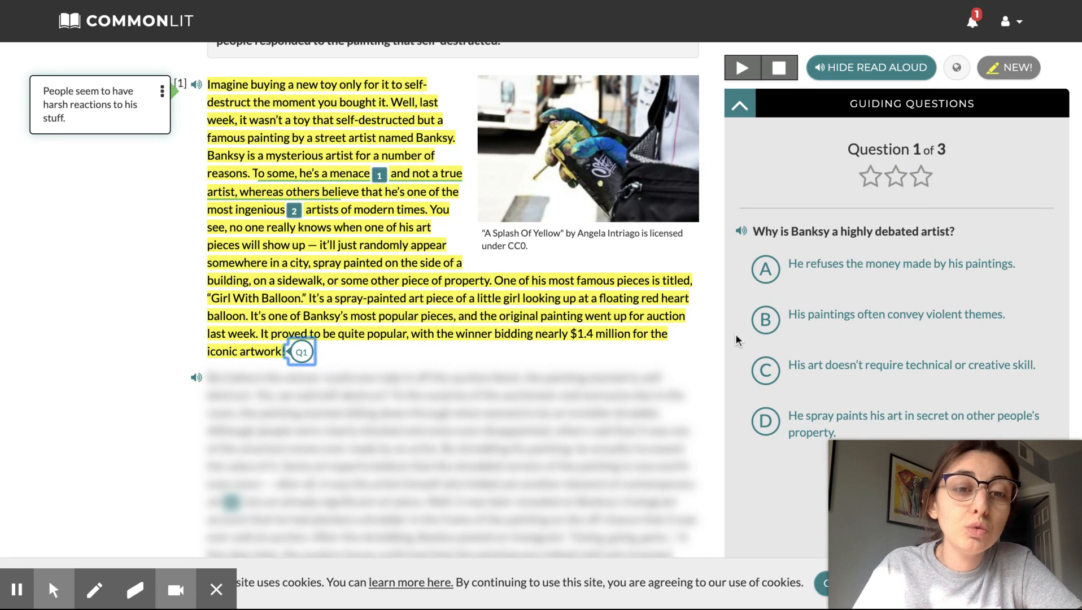
pyautogui.scroll(-2, 438, 426)
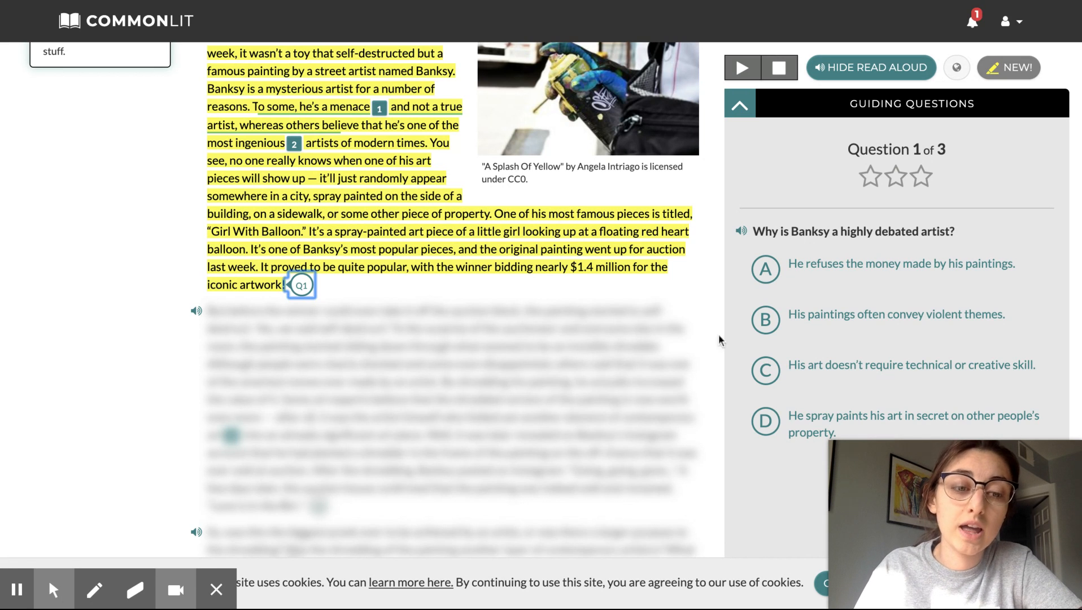
pyautogui.scroll(-2, 439, 323)
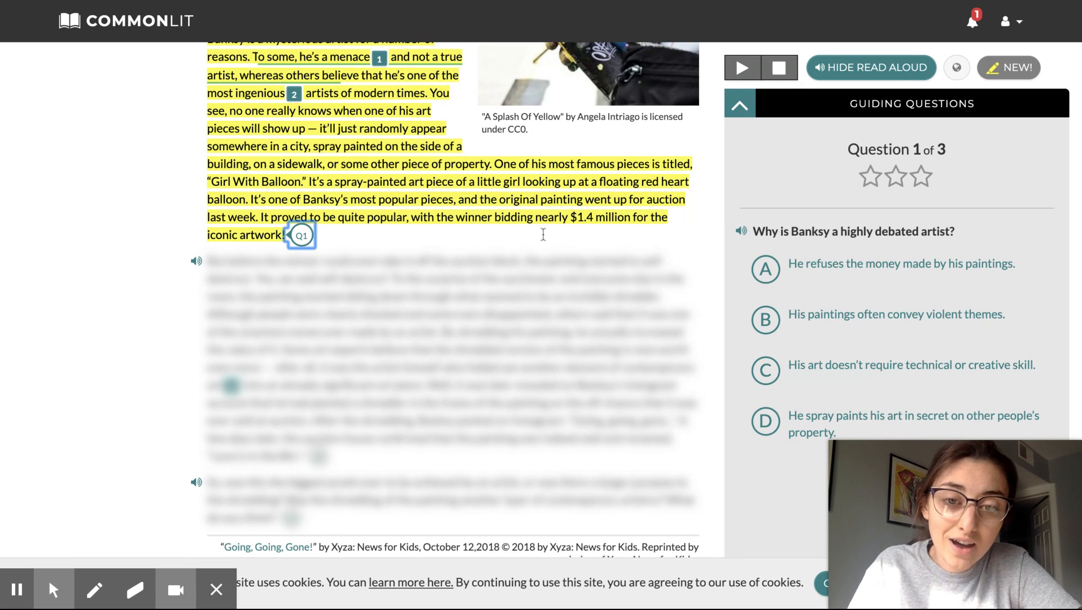
# Look back over paragraph 1, its annotation and the introductory reading instructions, up to the passage title.
pyautogui.scroll(-1, 544, 235)
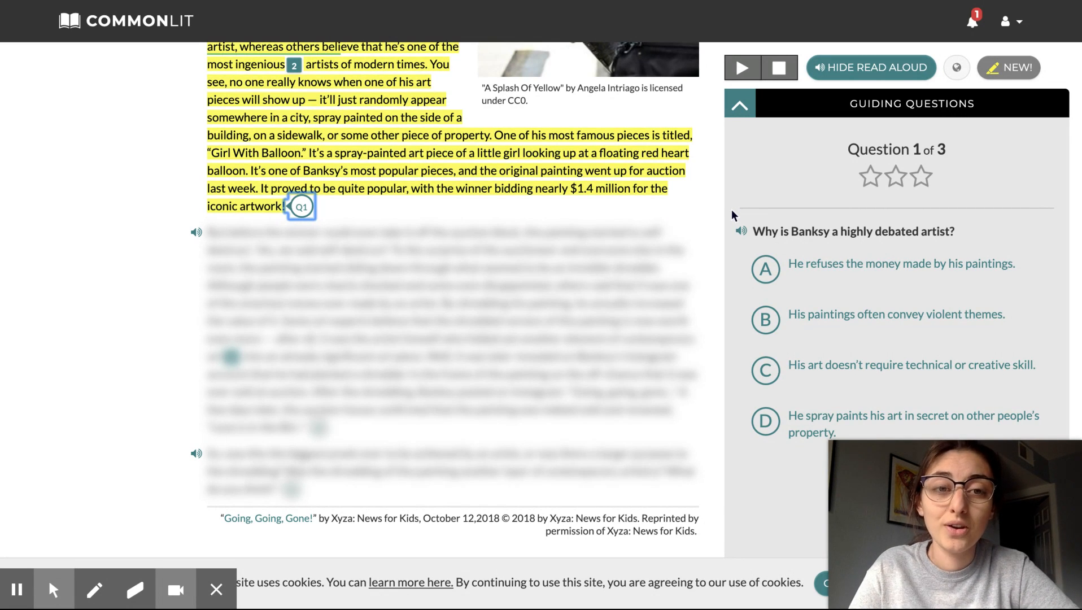
pyautogui.scroll(3, 708, 213)
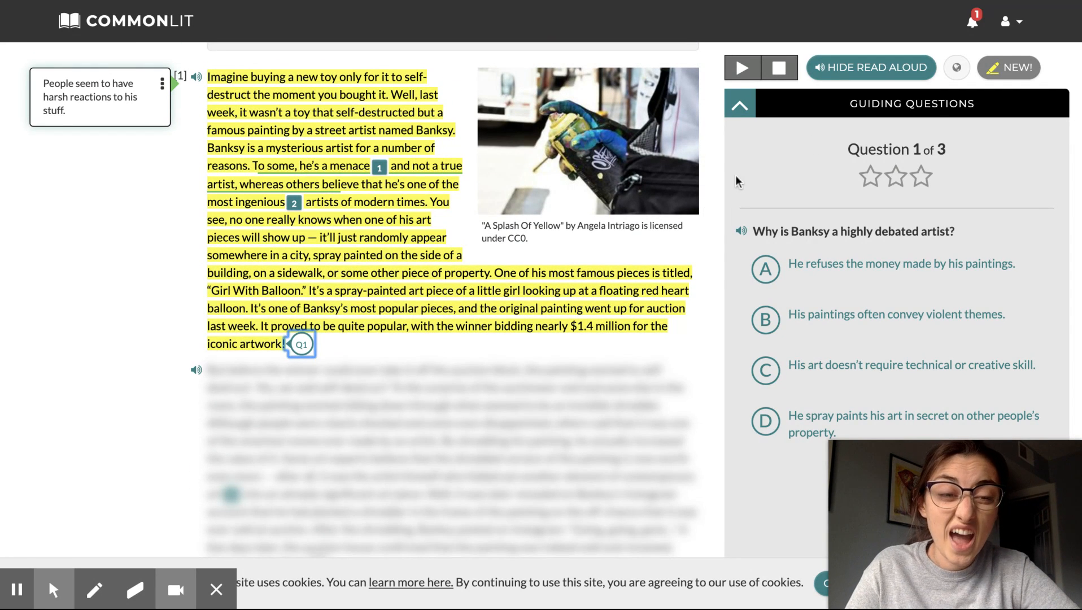
pyautogui.scroll(1, 735, 180)
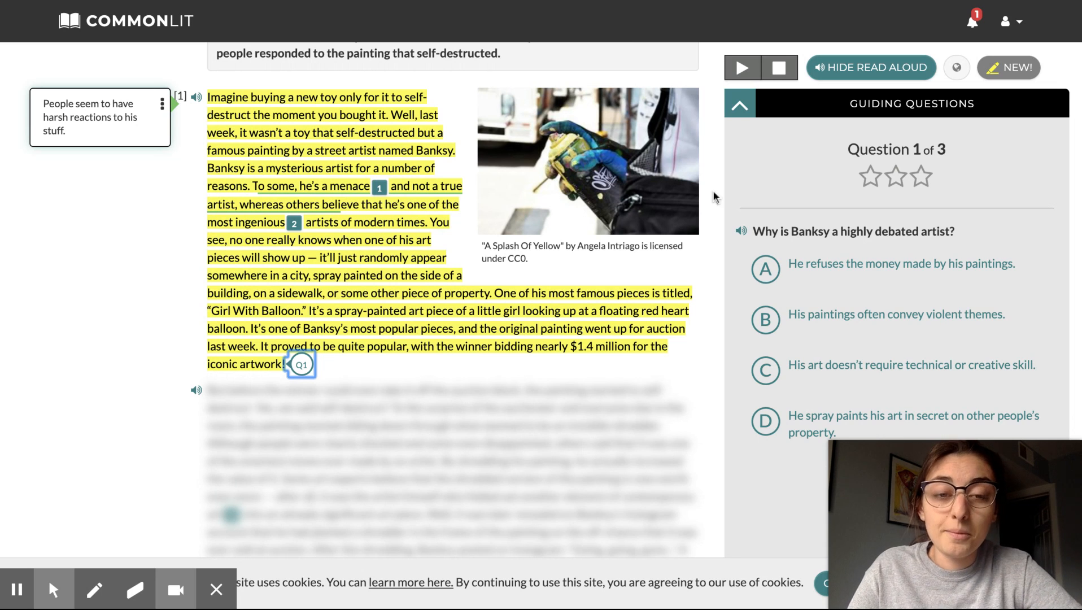
pyautogui.scroll(1, 712, 140)
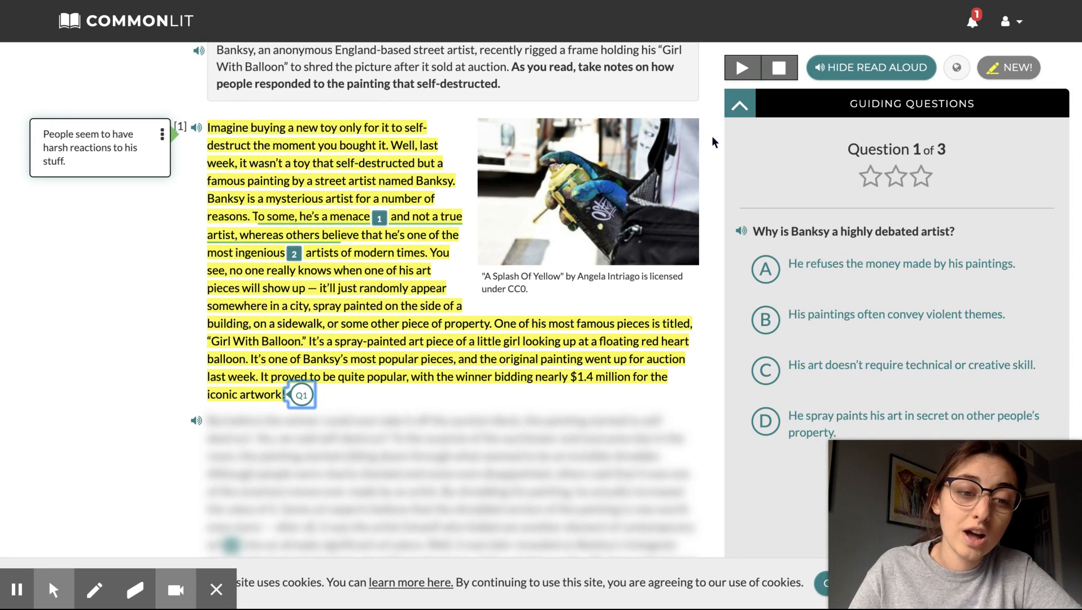
pyautogui.scroll(1, 710, 127)
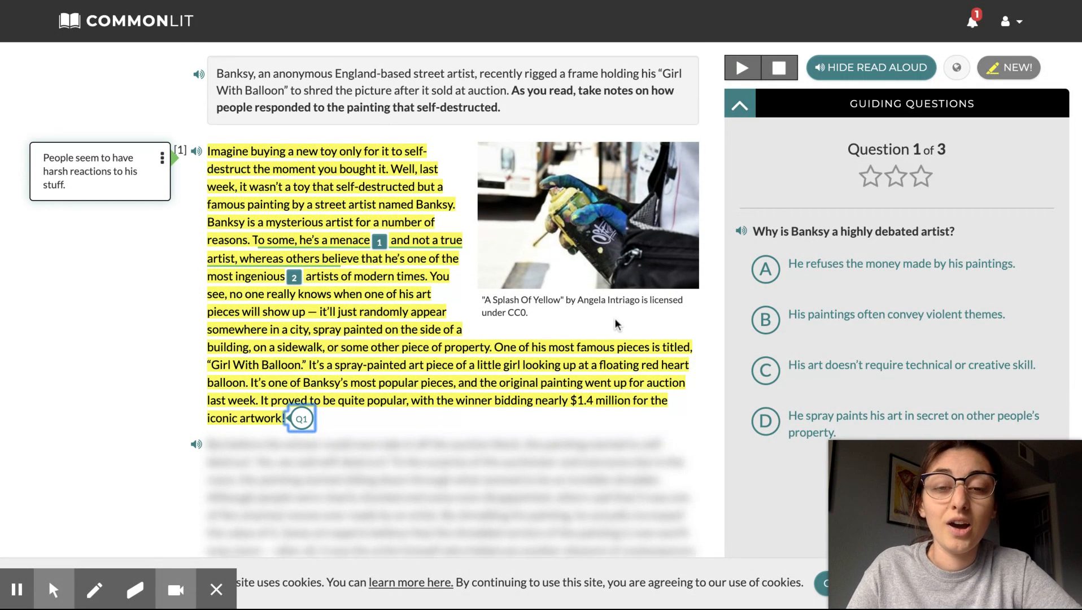
pyautogui.scroll(3, 617, 324)
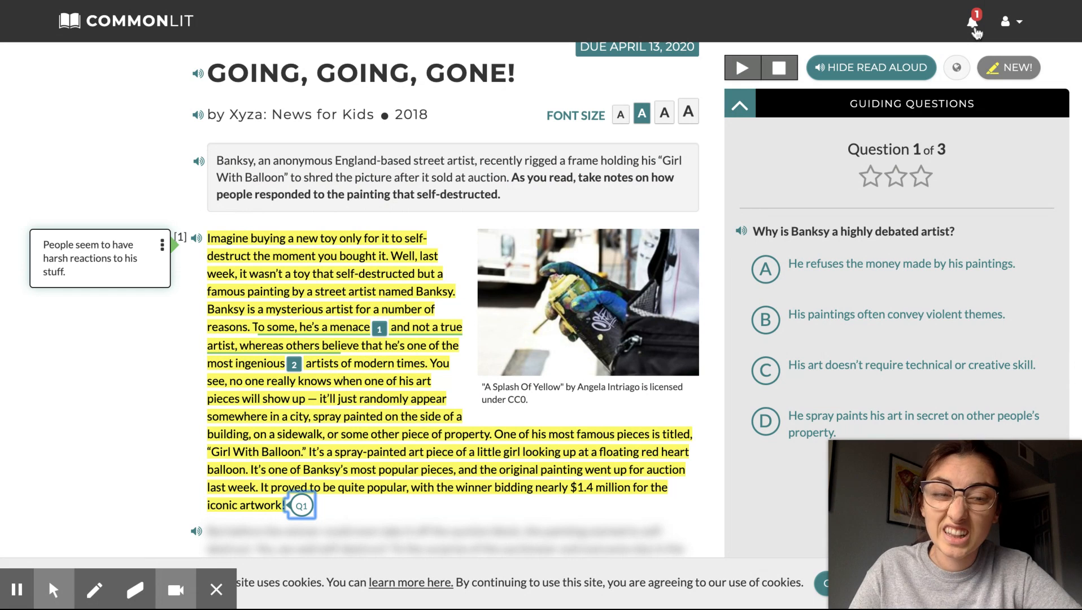